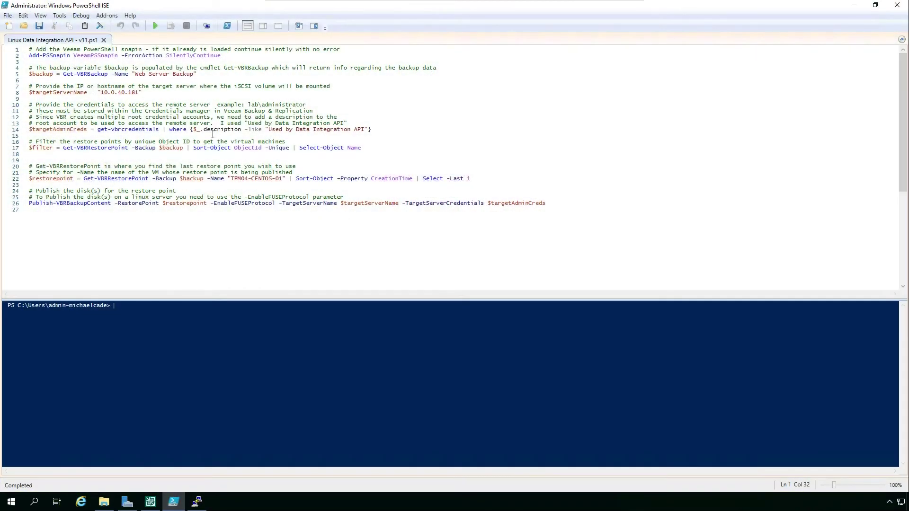
- Run the script that publishes the TPM04-CENTOS-01 backup disks, and restore down the ISE window
click(155, 25)
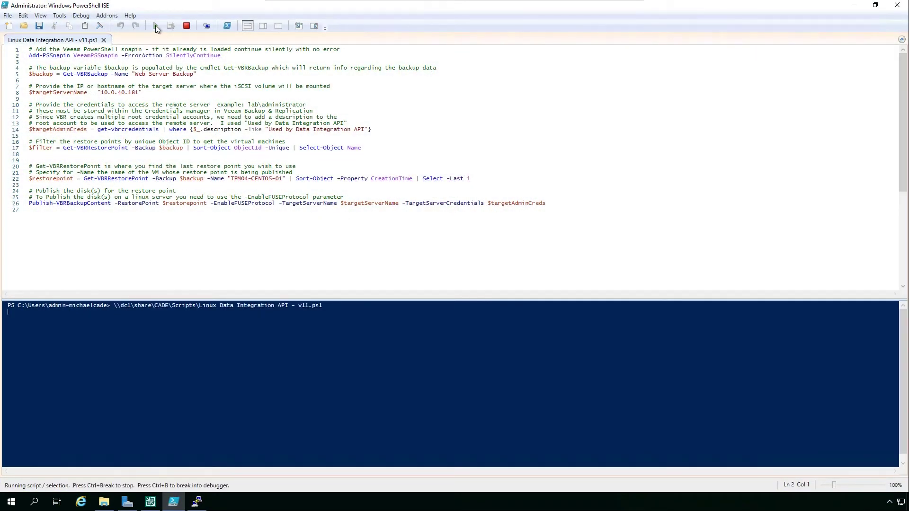
click(875, 6)
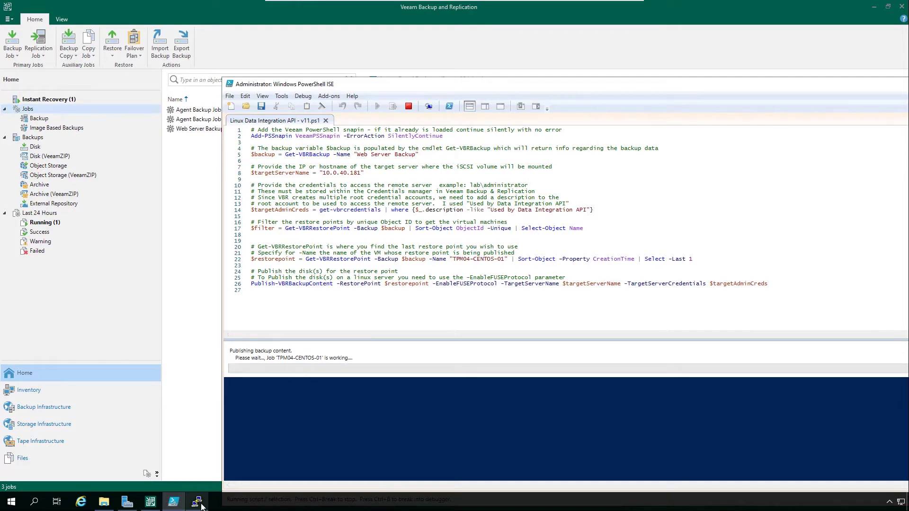
- On TPM04-Agent-02 in PuTTY, run hostnamectl and df -h, then copy the centos-root mount path
click(201, 503)
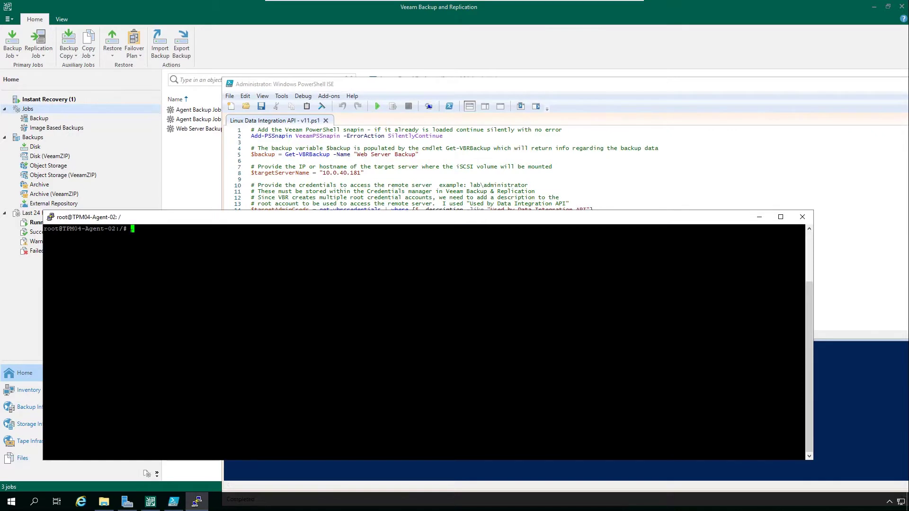
text(hostname)
text(ctl)
key(Return)
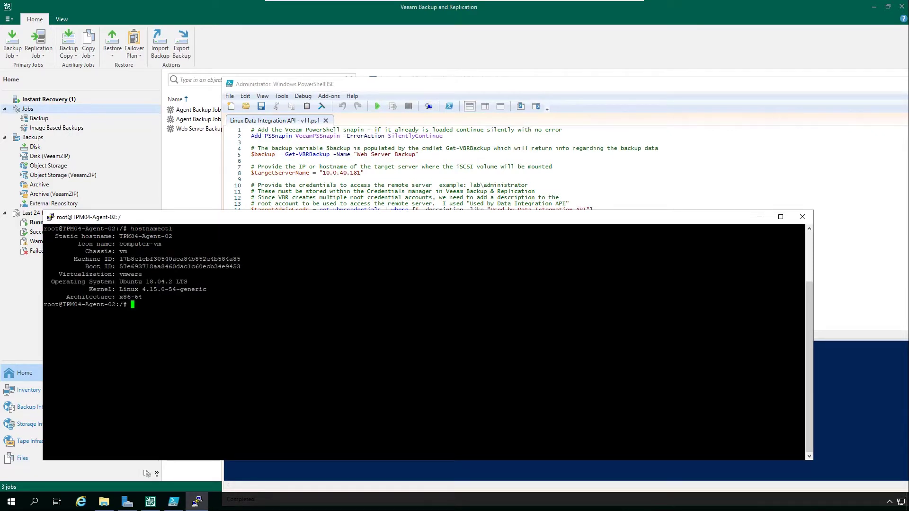
text(df -)
text(h)
key(Return)
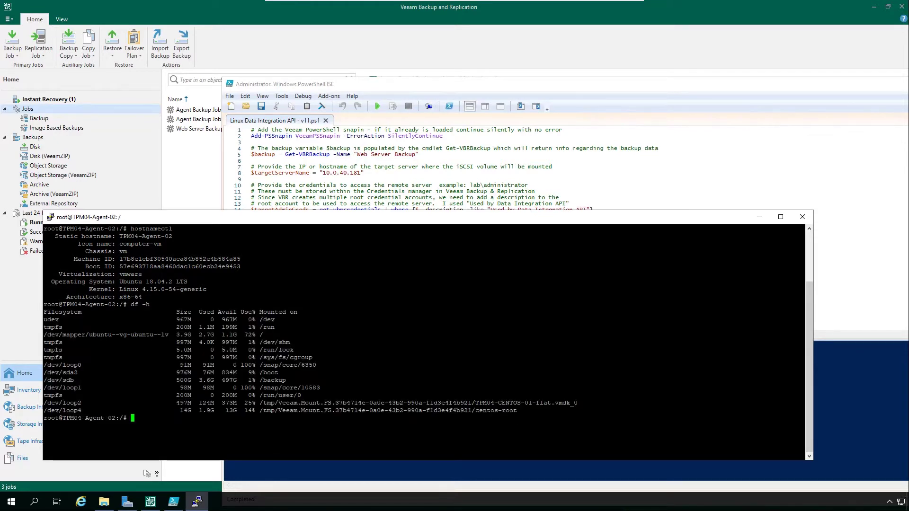
mouse_move(518, 411)
mouse_down()
mouse_move(297, 420)
mouse_move(260, 411)
mouse_up()
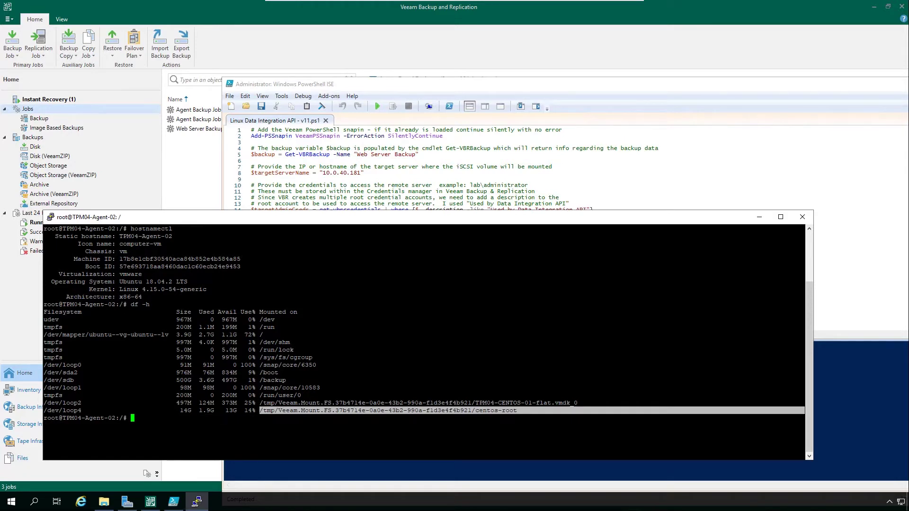
text(cd)
- Navigate into the mounted centos-root disk's root/'Actual Data' folder, listing contents, then clear the screen
right_click(426, 355)
key(Return)
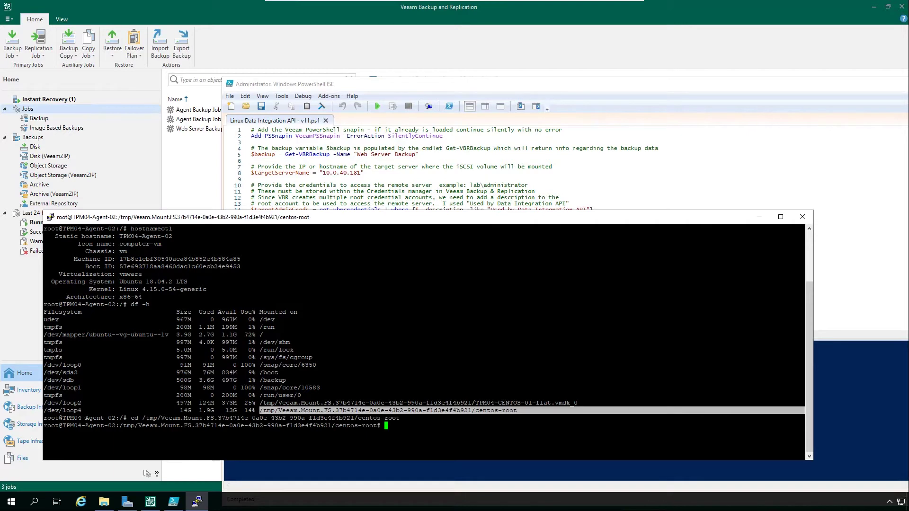
text(ls)
key(Return)
text(cd )
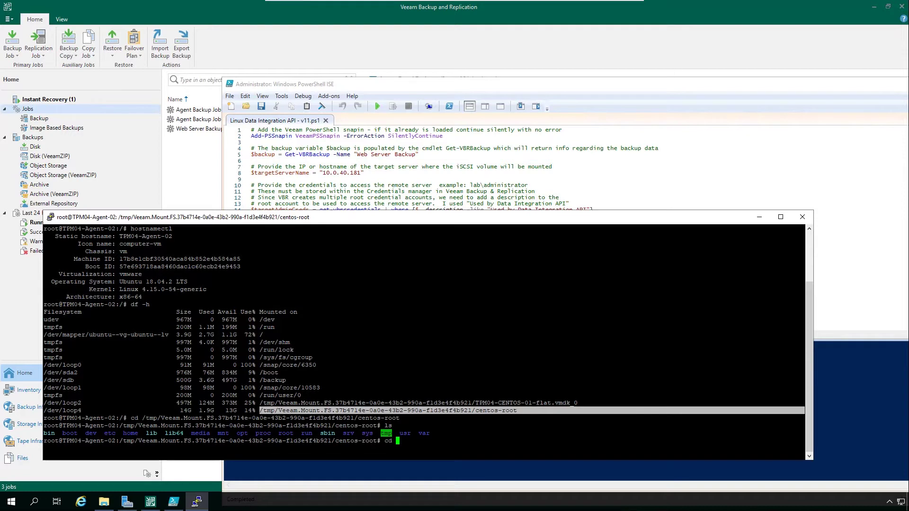
text(root)
key(Return)
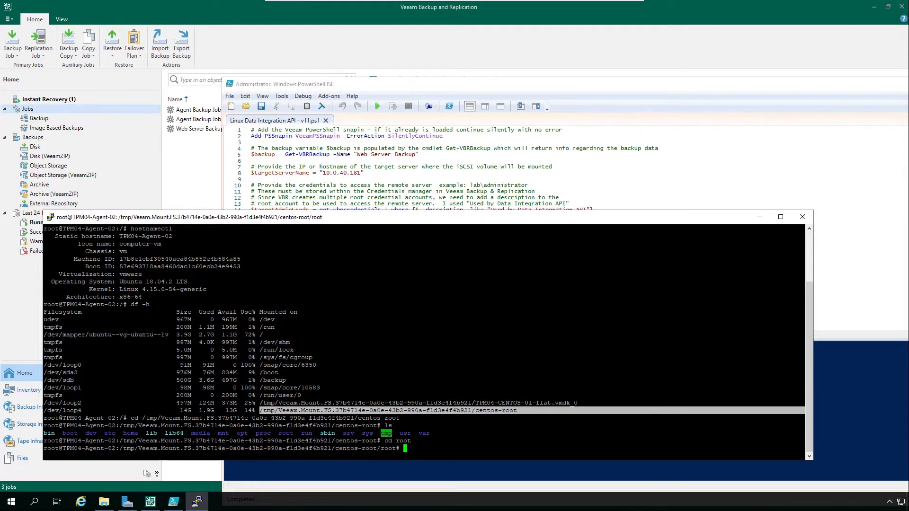
text(cd ')
text(A)
key(Tab)
key(Return)
key(Return)
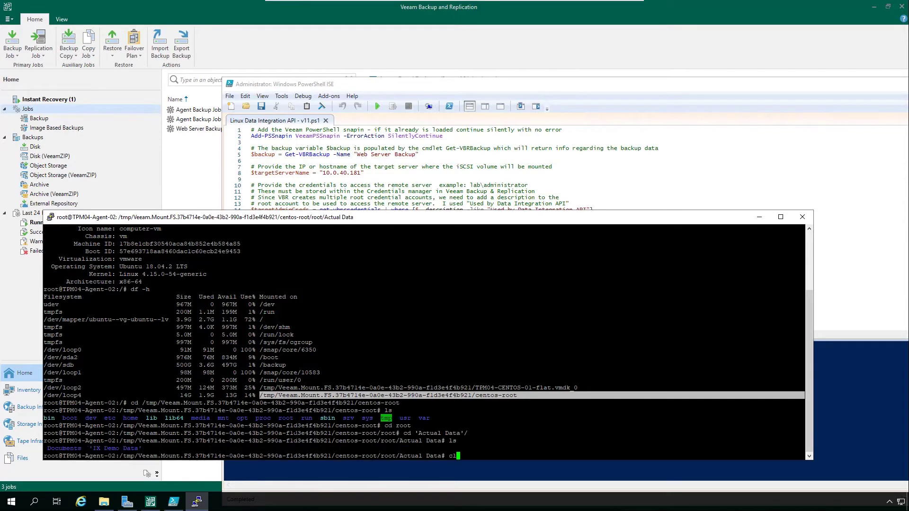
text(clear)
key(Return)
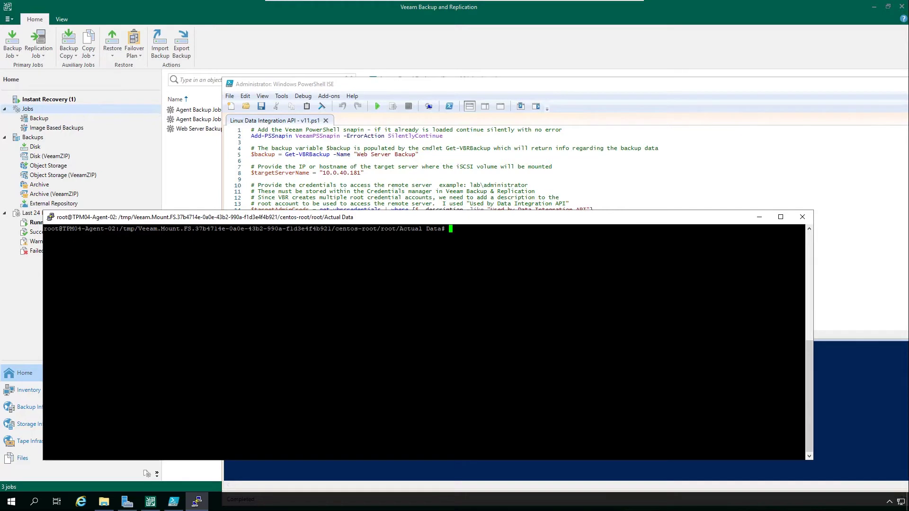
text(grep )
text(-rl "zip" /tmp/Veeam.Mount.FS.37b4714e-0a0e-43b2-990a-f1d3e4f4b921/centos-root/root/)
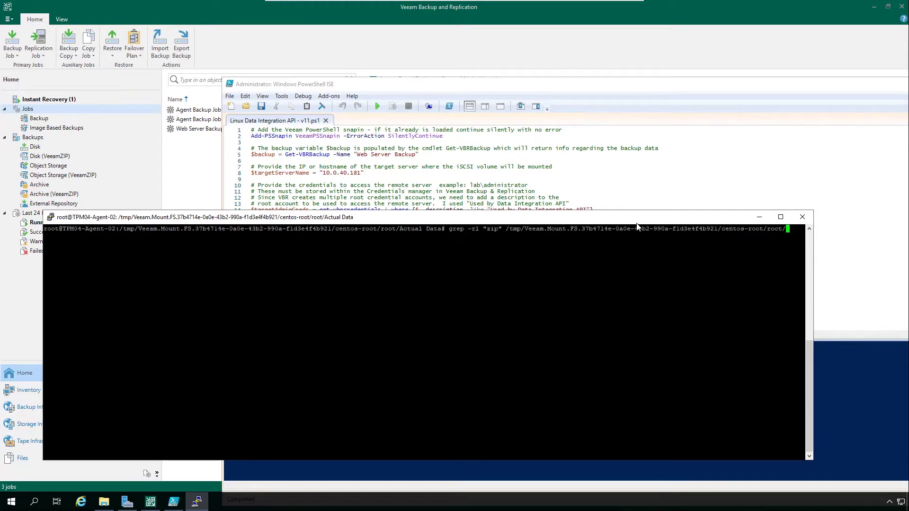
- Recursively grep the mounted disk for files containing "zip" and maximize PuTTY
key(Return)
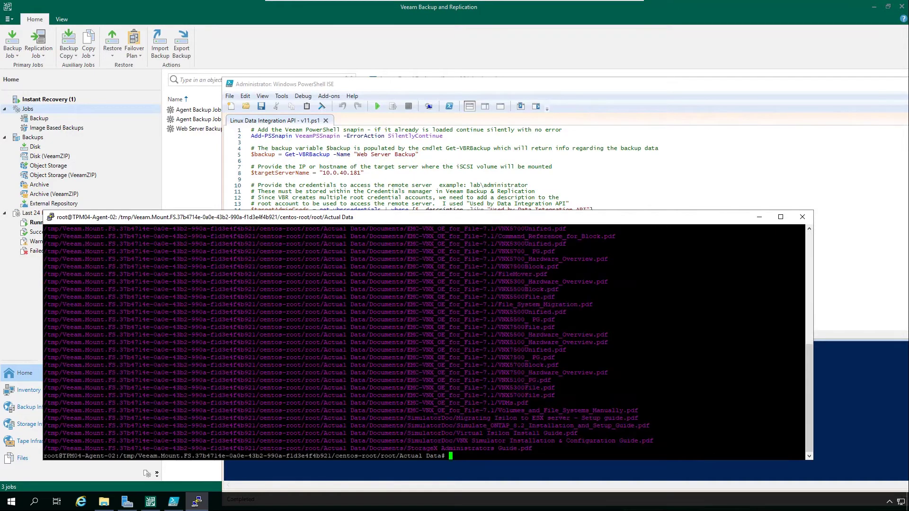
click(780, 217)
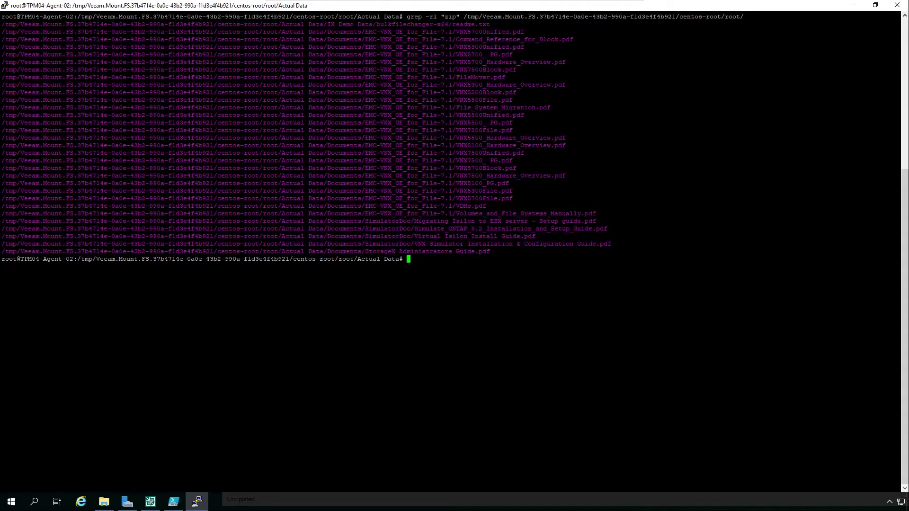
- Stop publishing TPM04-CENTOS-01 from Veeam's Instant Recovery list and acknowledge the unmount summary
click(853, 6)
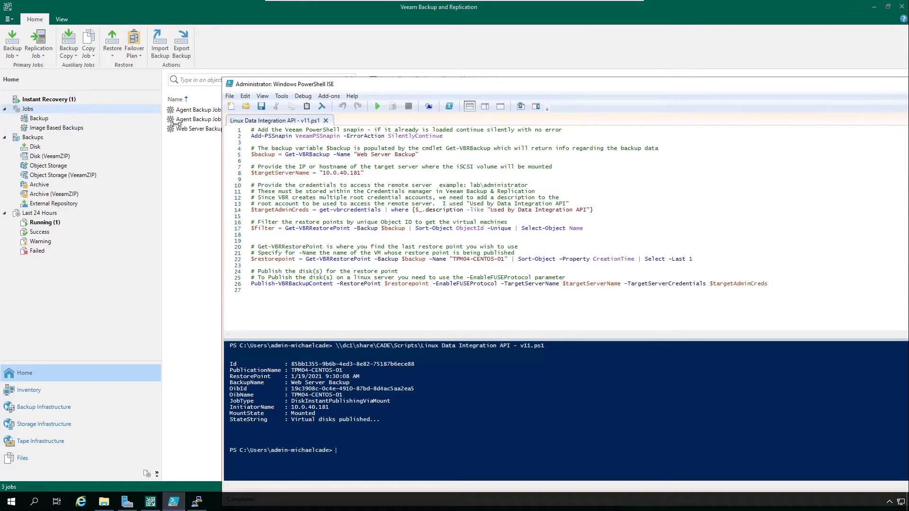
click(48, 99)
right_click(204, 97)
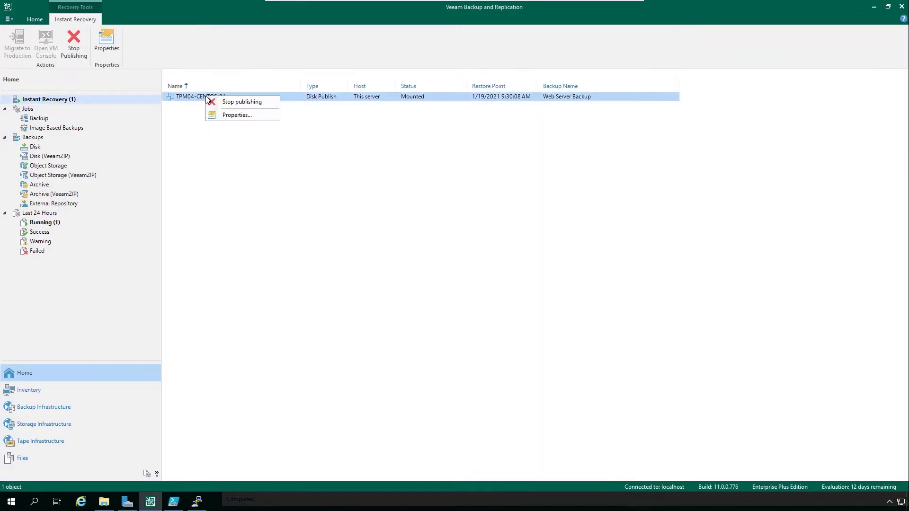
click(241, 102)
click(498, 265)
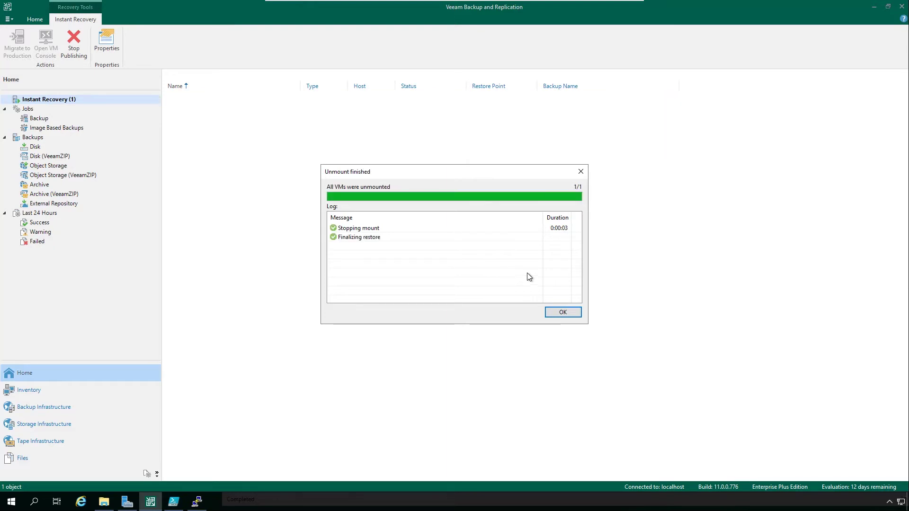
click(563, 311)
- Rerun df -h in PuTTY to confirm the Veeam mounts are gone, then minimize it
click(196, 503)
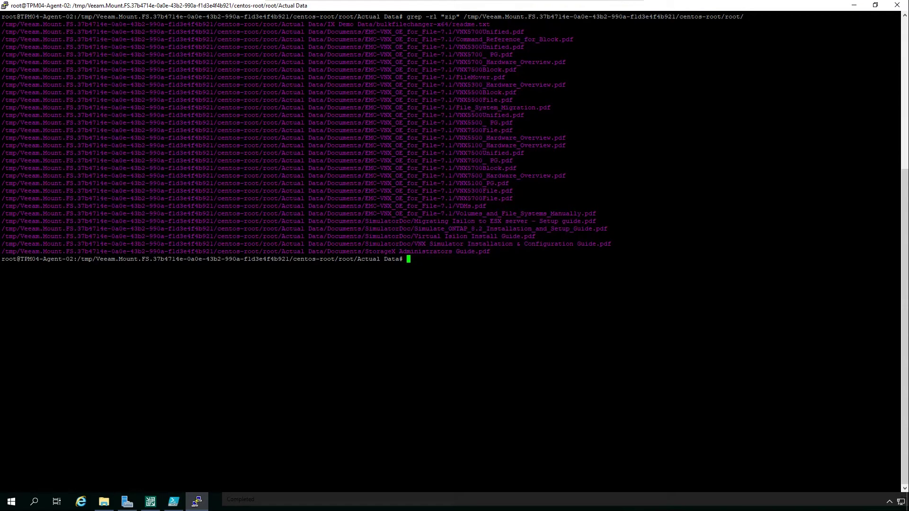
text(df -h)
key(Return)
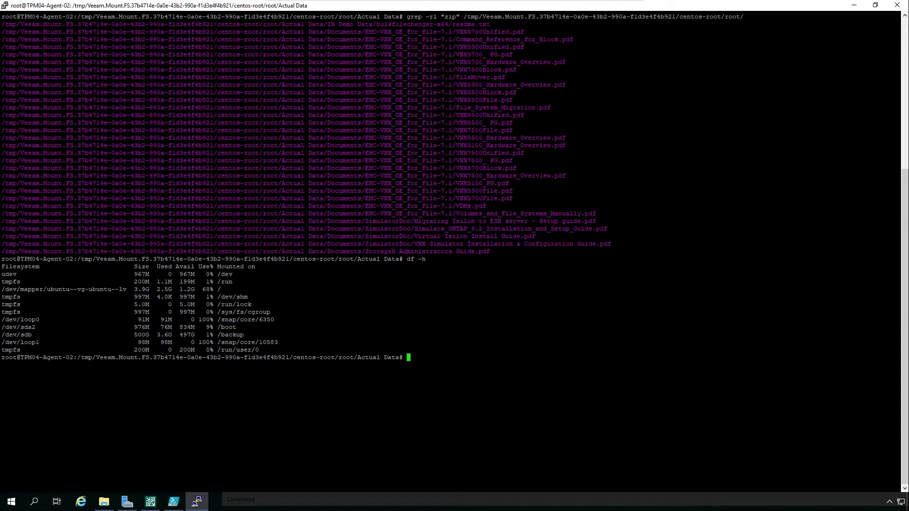
click(855, 6)
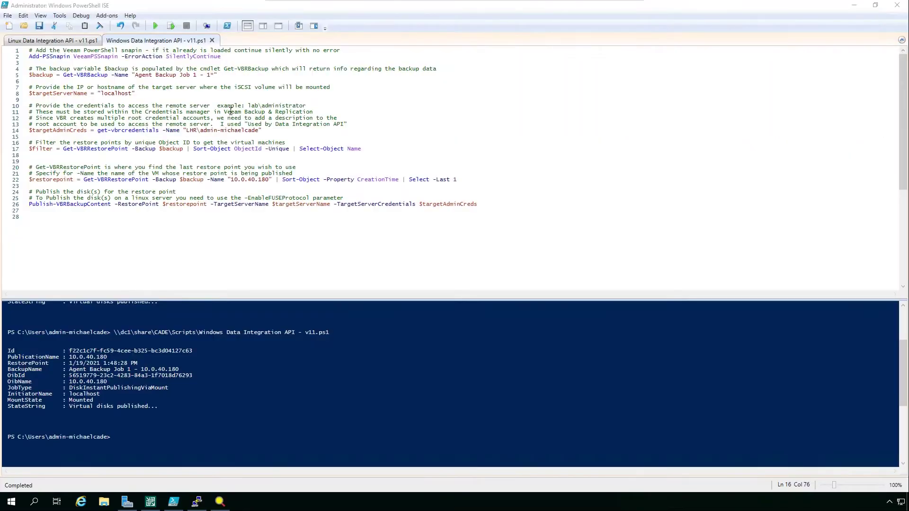
- Run the Windows Data Integration API script for 10.0.40.180 and restore the ISE window
click(155, 25)
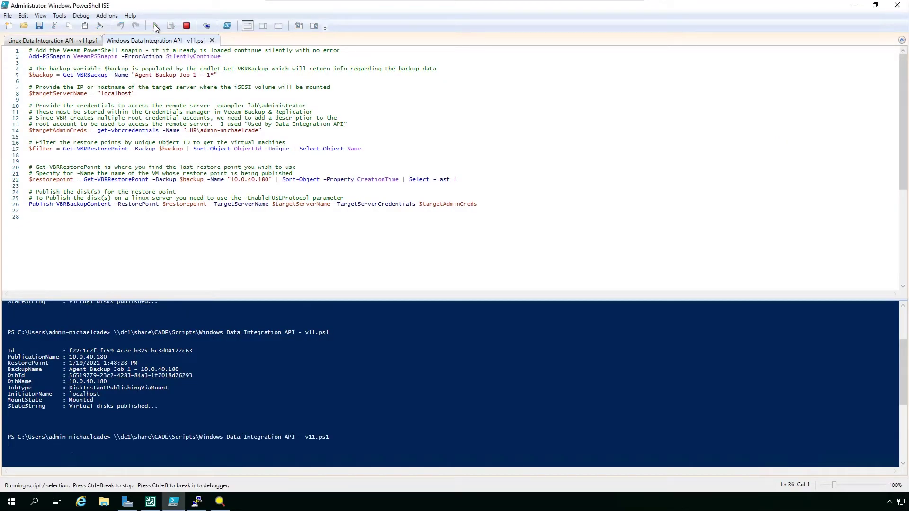
double_click(360, 8)
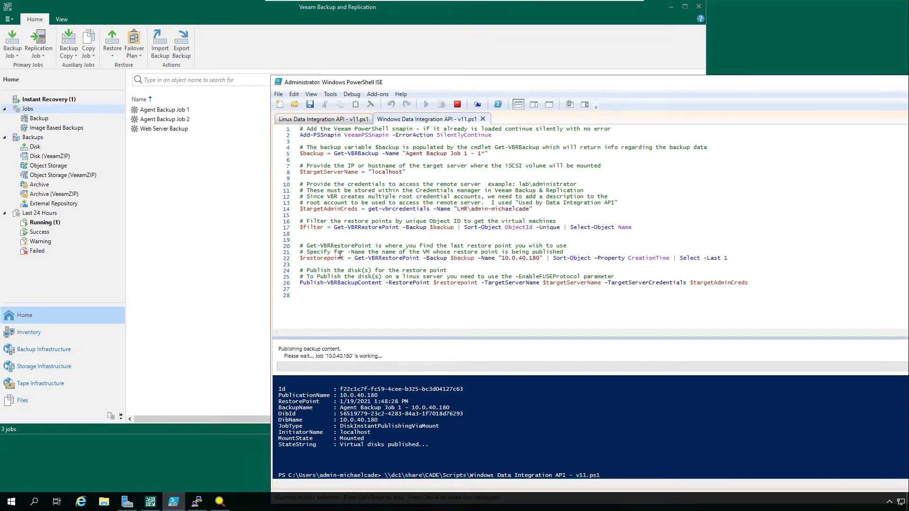
- Check that the 10.0.40.180 publish shows as Mounted under Instant Recovery, and open File Explorer
click(57, 101)
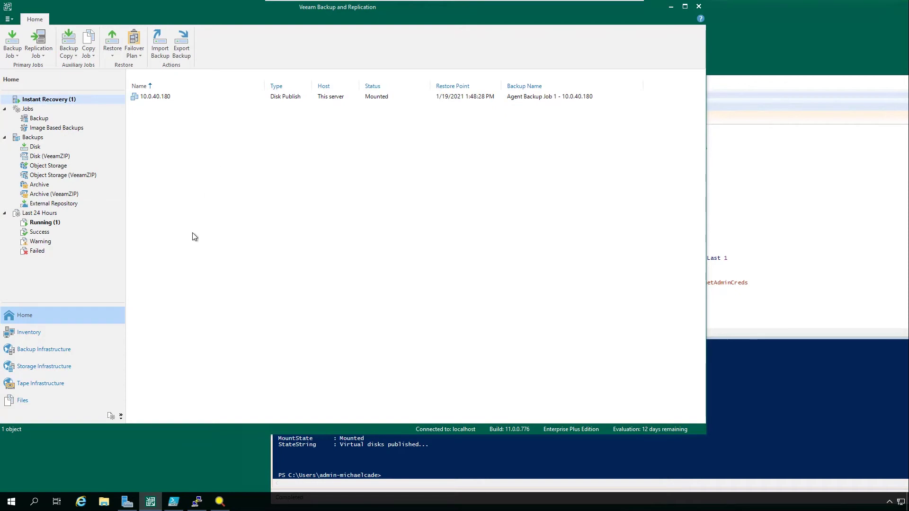
click(105, 503)
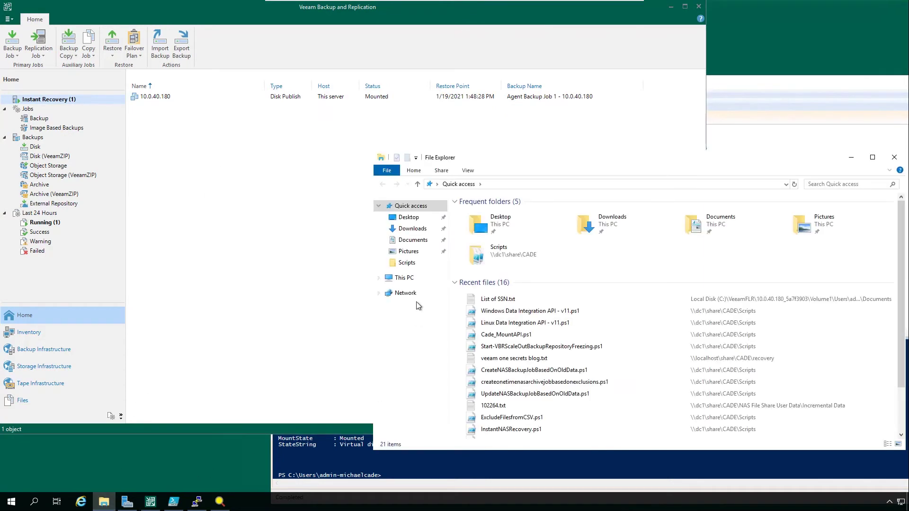
- Browse File Explorer to C:\VeeamFLR\10.0.40.180_626d7d88\Volume1
click(404, 278)
double_click(520, 315)
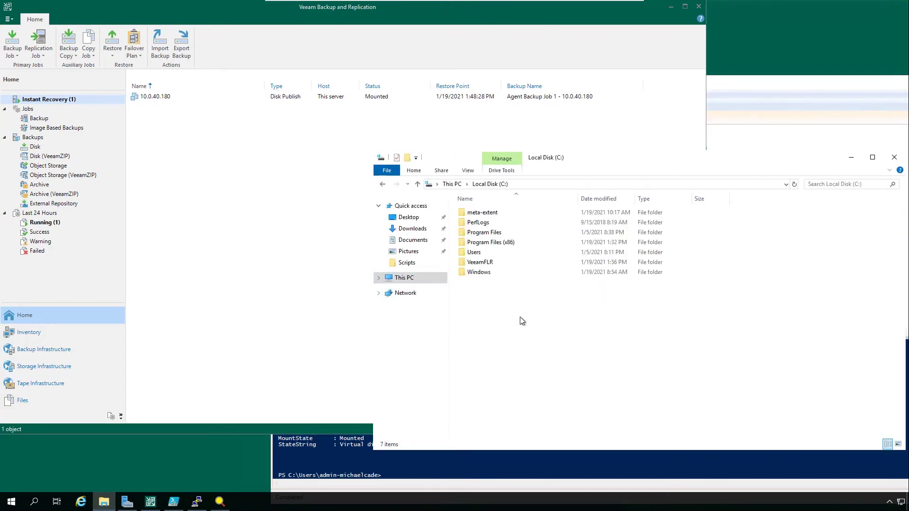
double_click(481, 262)
double_click(519, 217)
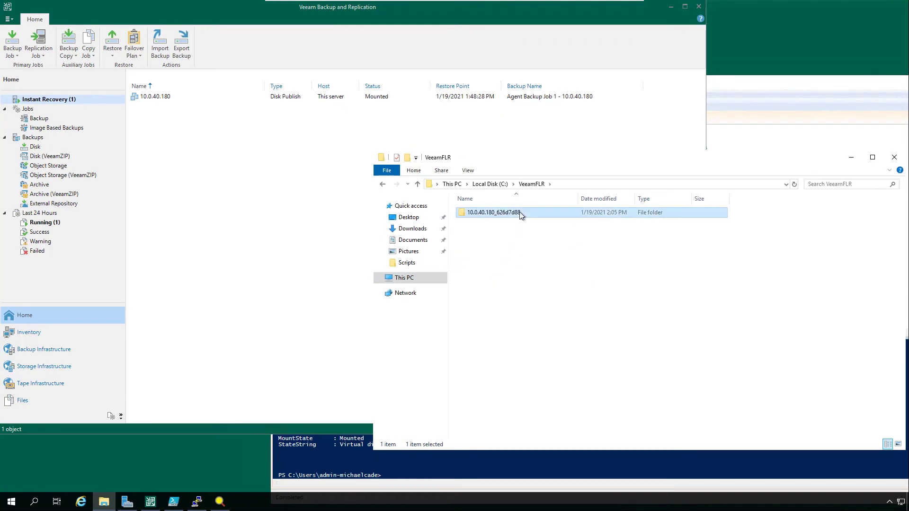
double_click(502, 222)
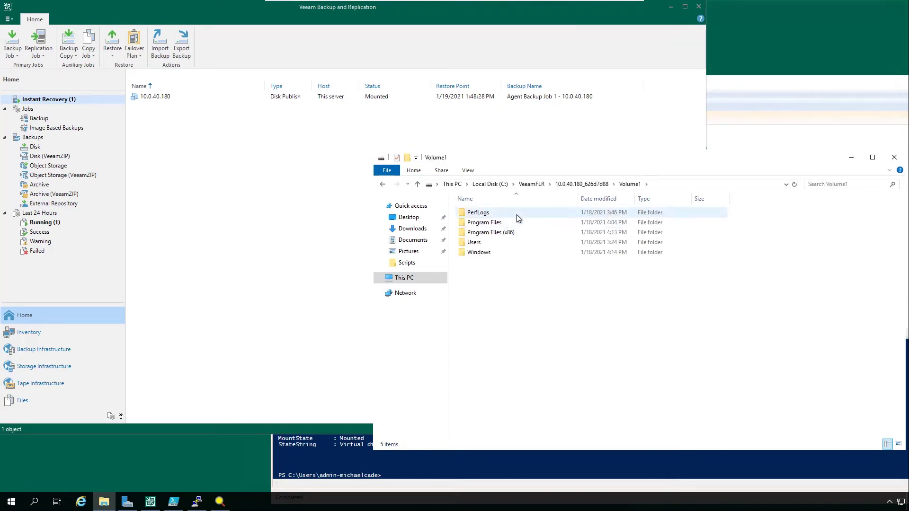
click(220, 501)
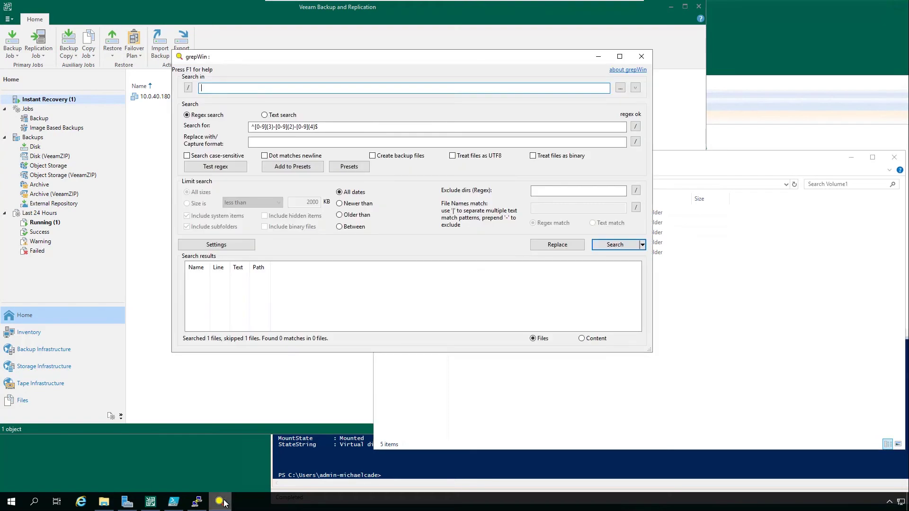
- Set grepWin's search folder to the mounted Volume1\Users\admin-michaelcade\Documents
click(623, 88)
double_click(292, 234)
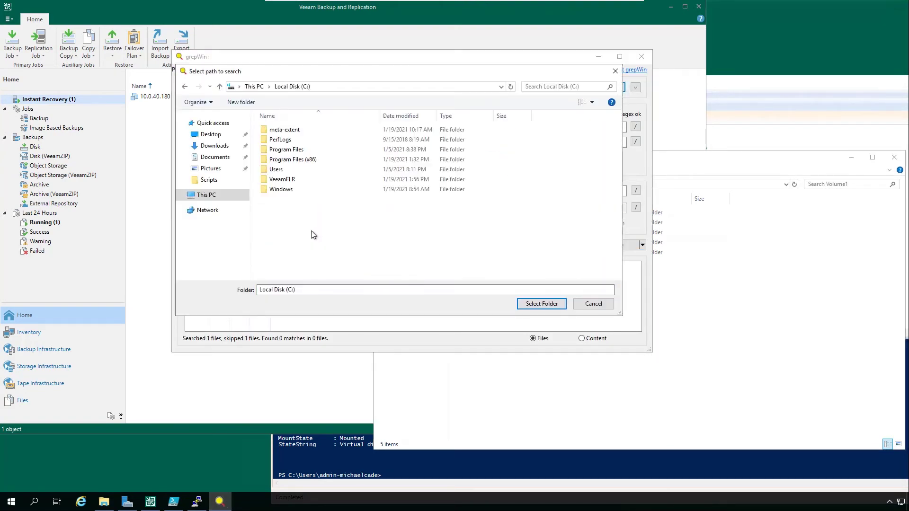
double_click(281, 179)
double_click(298, 129)
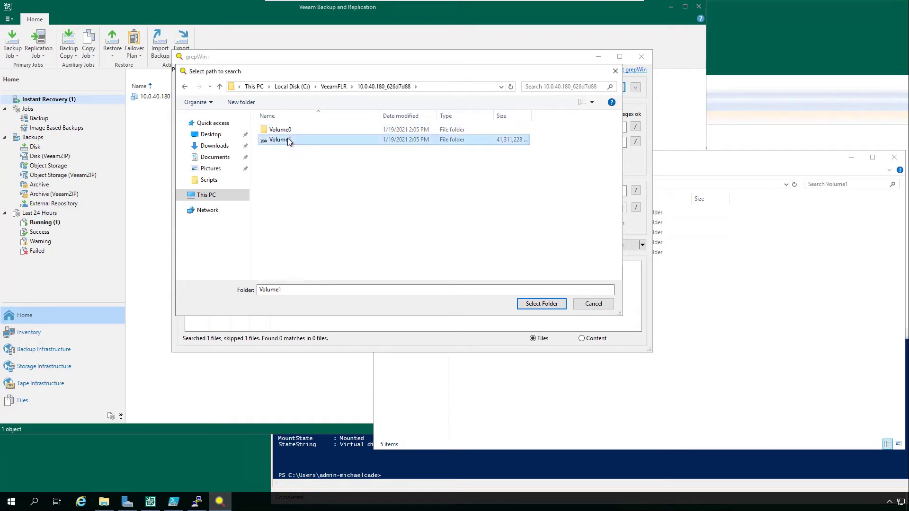
double_click(281, 139)
double_click(281, 161)
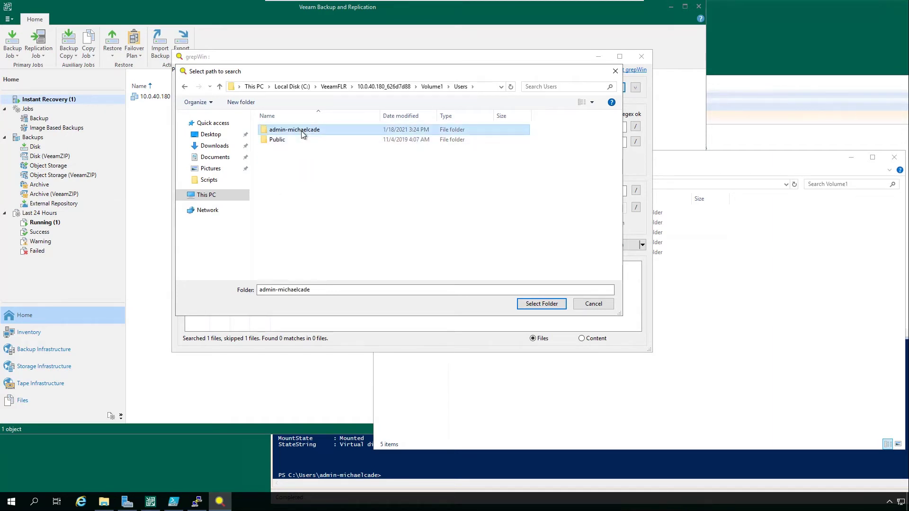
double_click(294, 129)
double_click(280, 159)
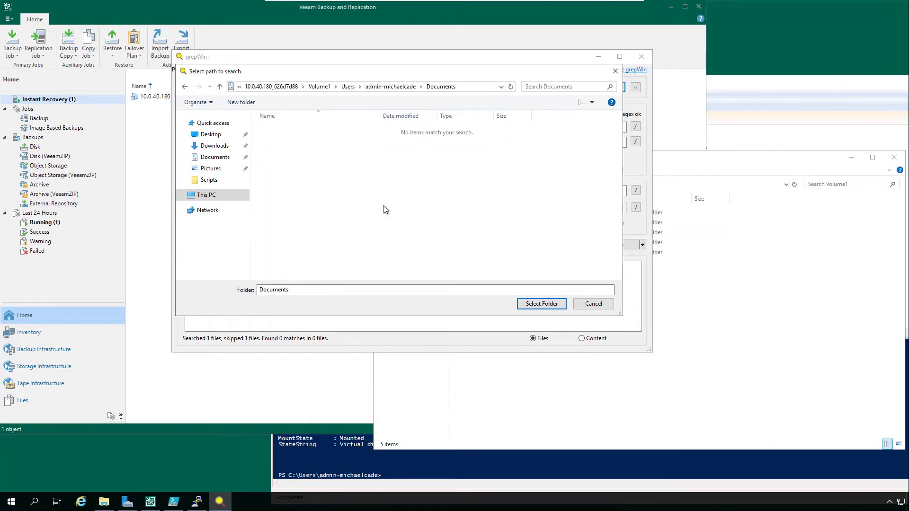
click(541, 304)
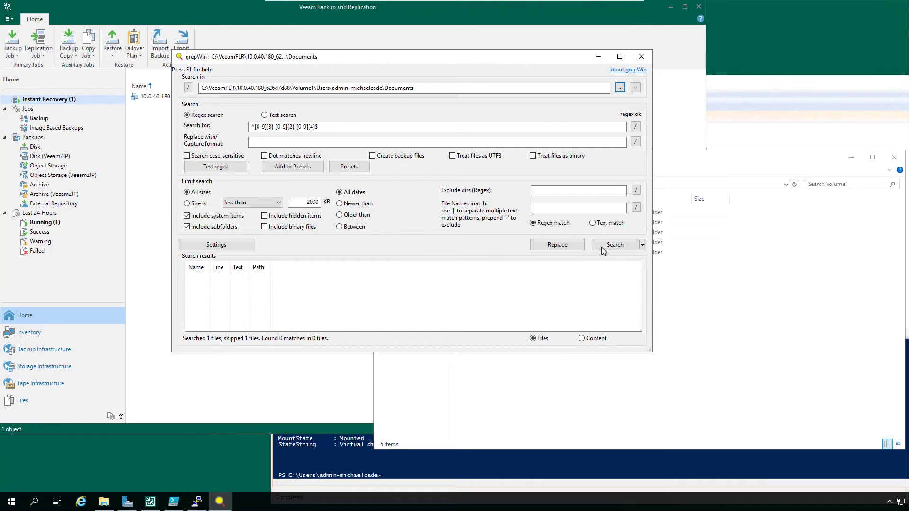
- Search with the SSN regex and open List of SSN.txt, which has three matches
click(615, 244)
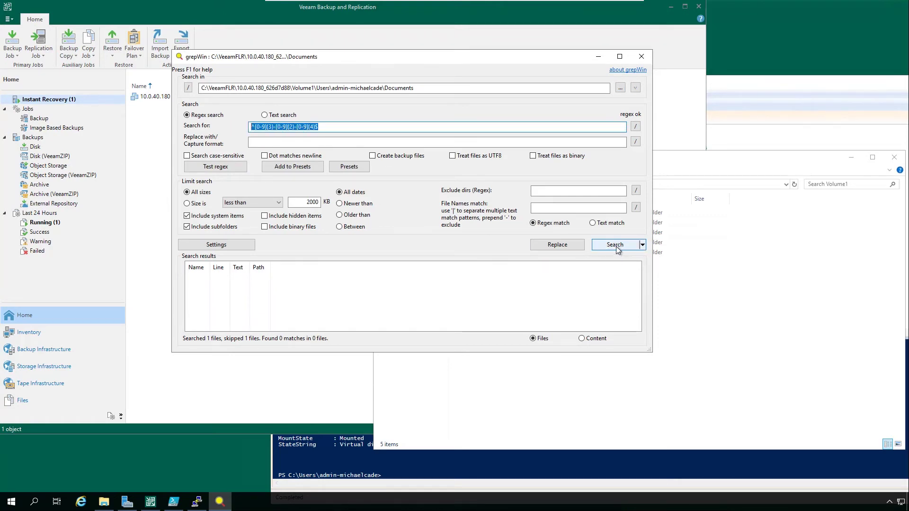
click(213, 277)
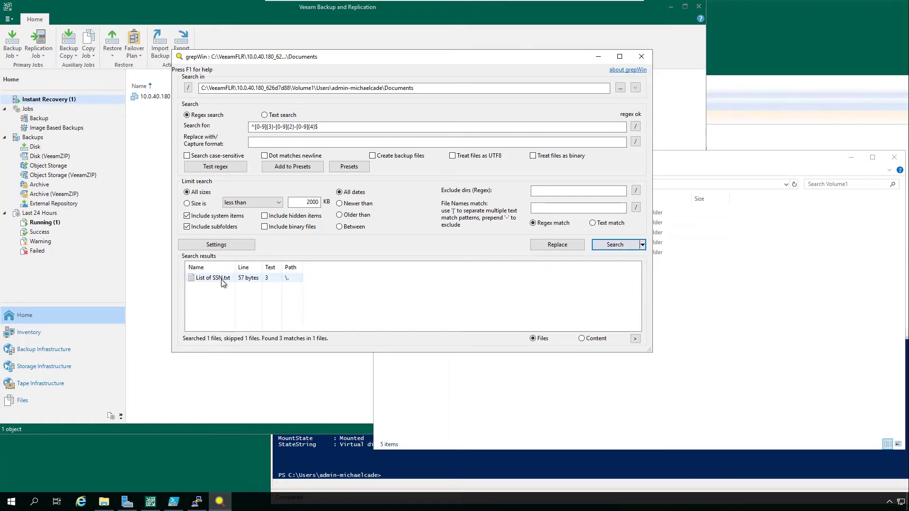
double_click(221, 279)
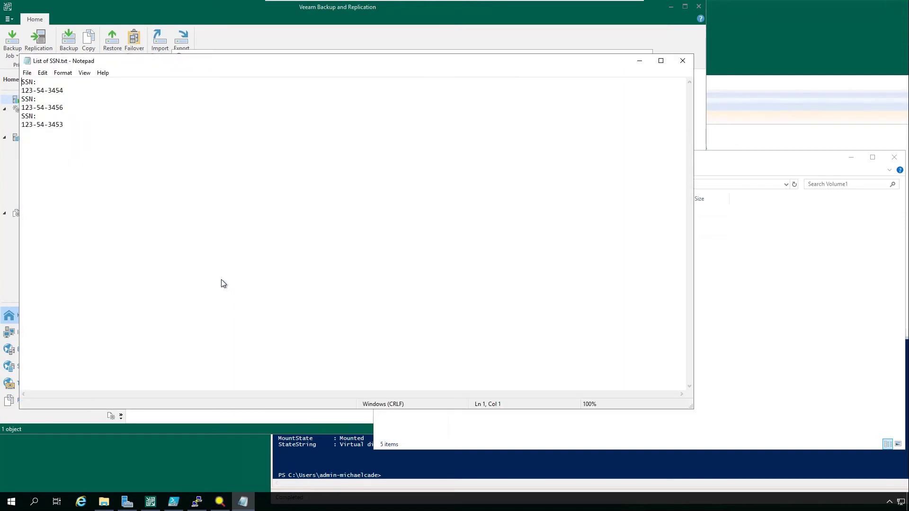
- Highlight the three SSN entries in List of SSN.txt, then close Notepad
drag(76, 129, 15, 87)
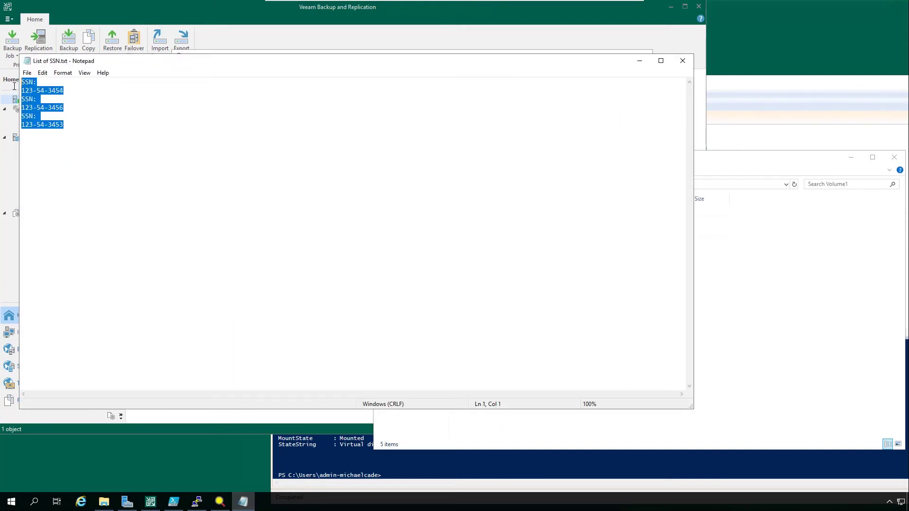
click(683, 61)
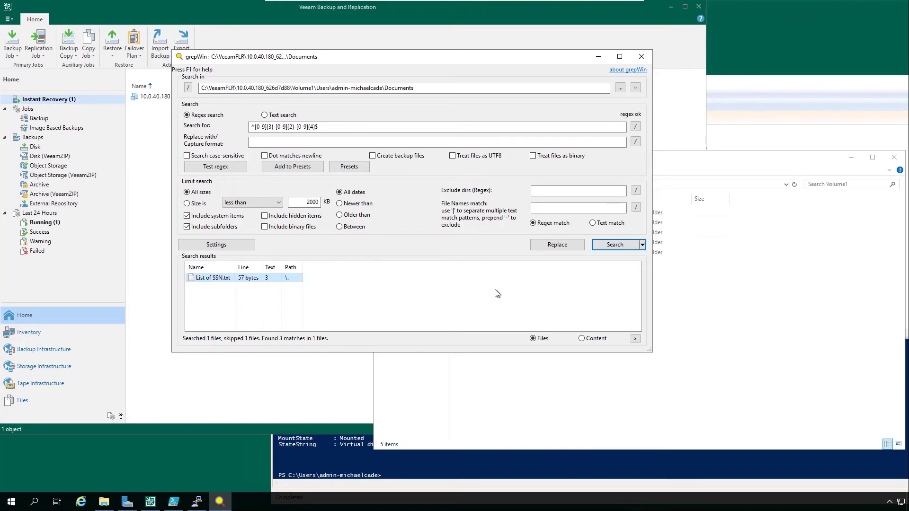
- Stop publishing 10.0.40.180 from Instant Recovery, confirming and dismissing the unavailable-location error
click(674, 130)
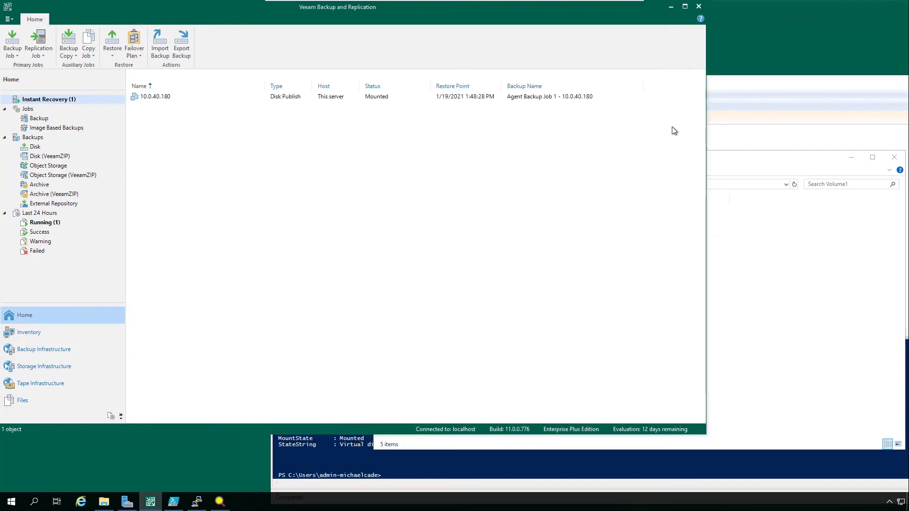
right_click(165, 97)
click(229, 105)
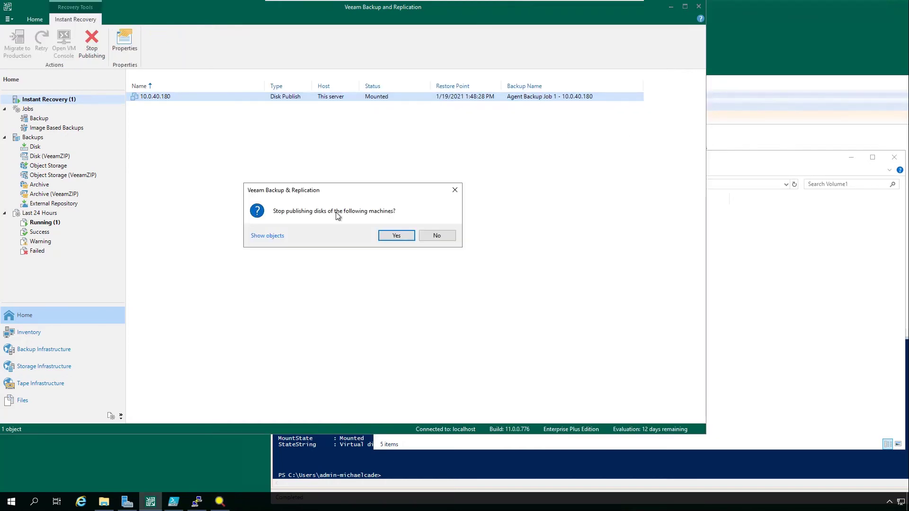
click(397, 236)
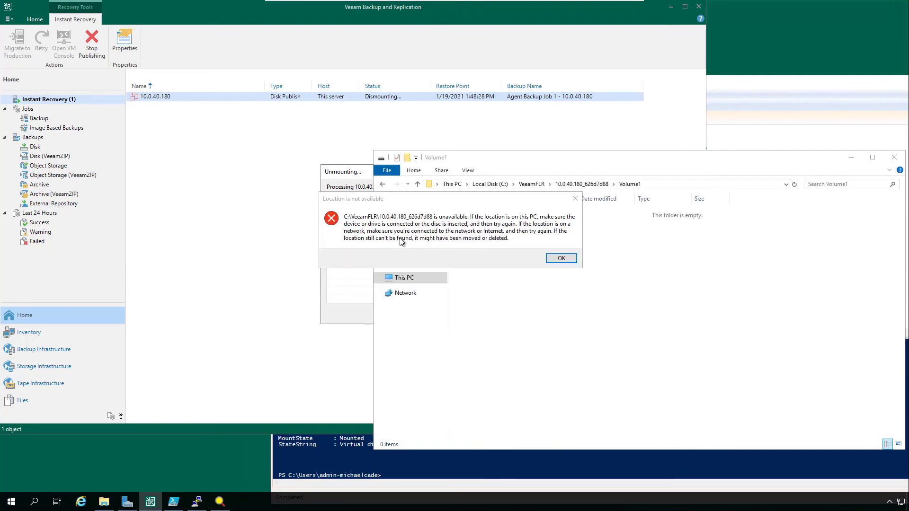
click(565, 260)
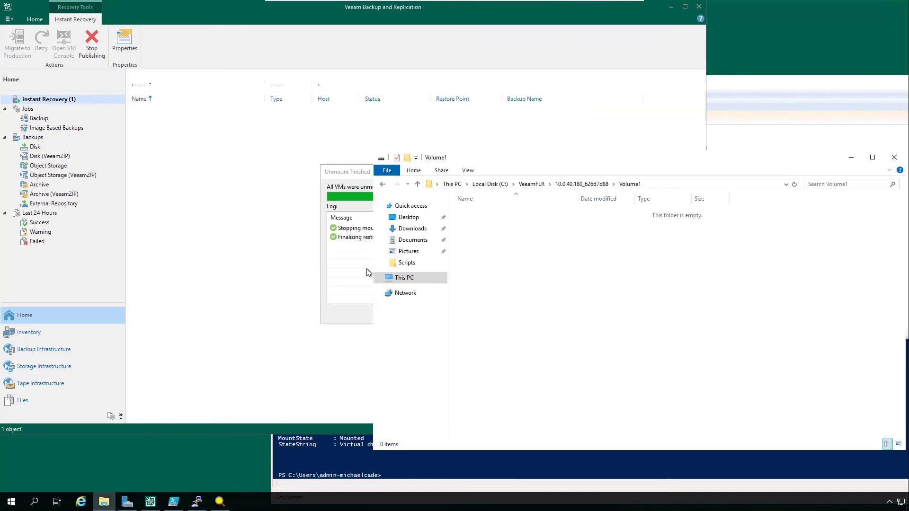